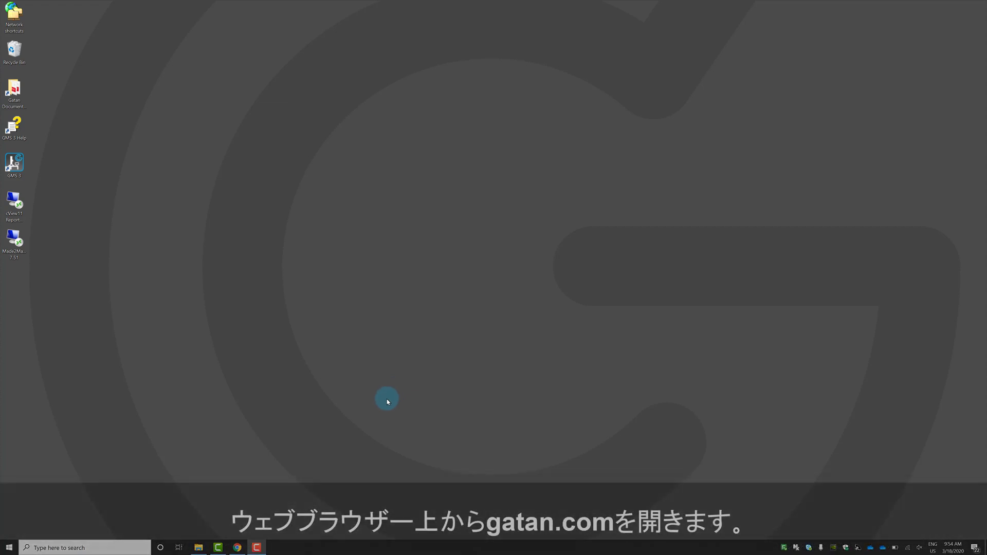
Go to the Software resources page under Support on gatan.com
left_click(237, 547)
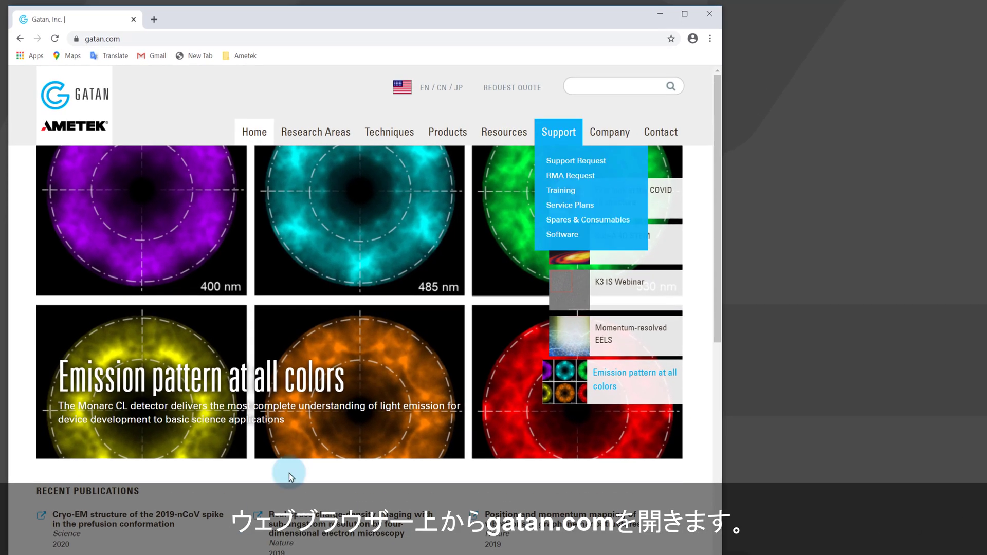
left_click_drag(569, 15, 590, 16)
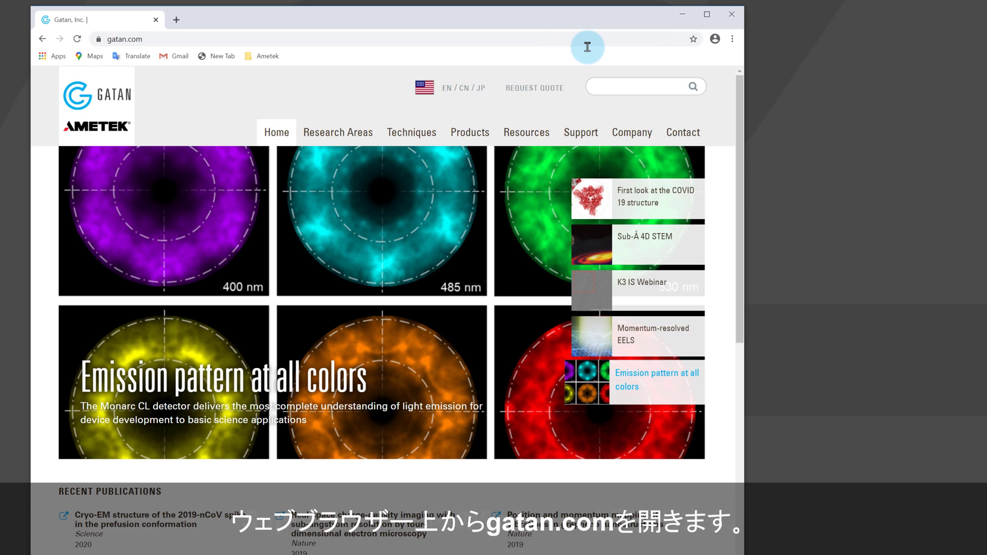
left_click(592, 147)
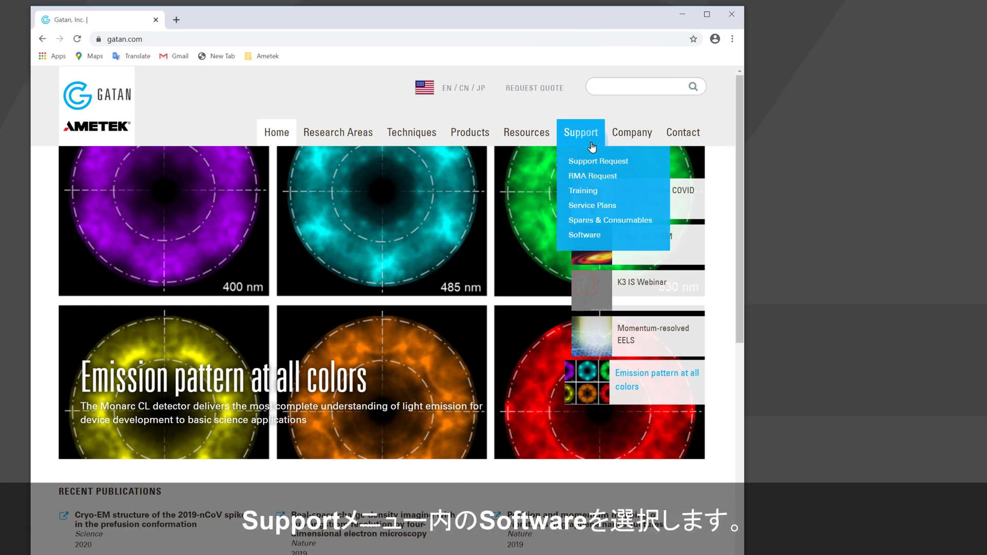
left_click(591, 240)
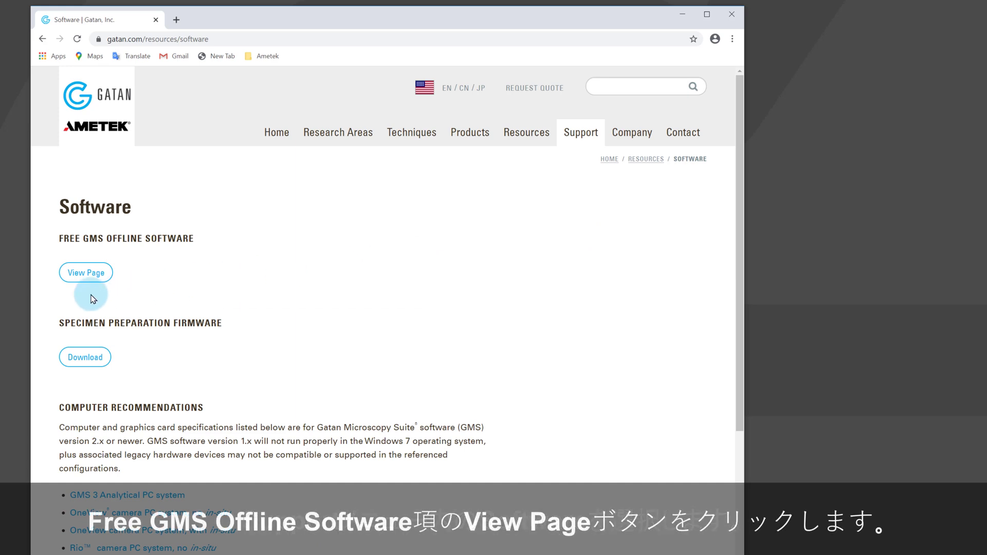
Open Free GMS Offline Software, then the GMS 3 instructions, and find the license options table
left_click(98, 278)
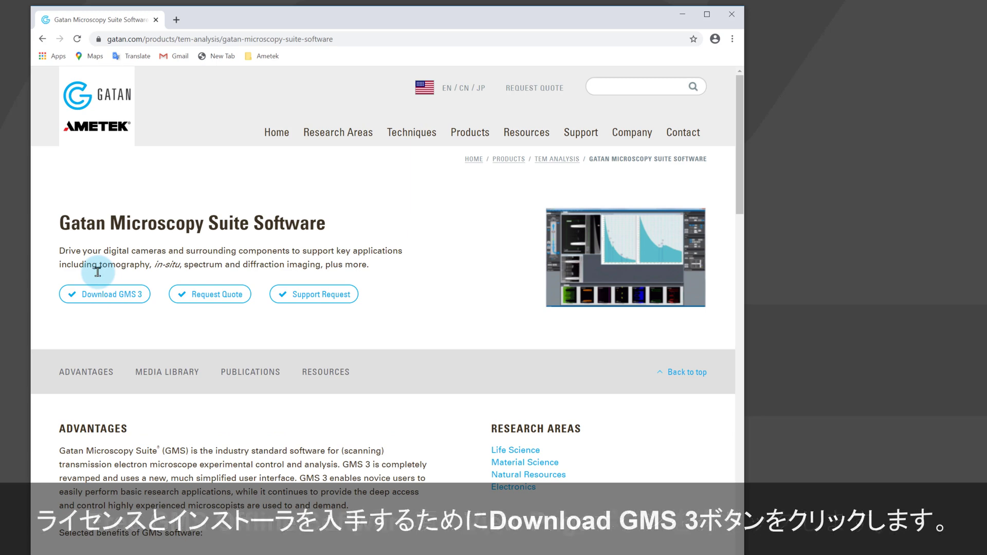
left_click(134, 294)
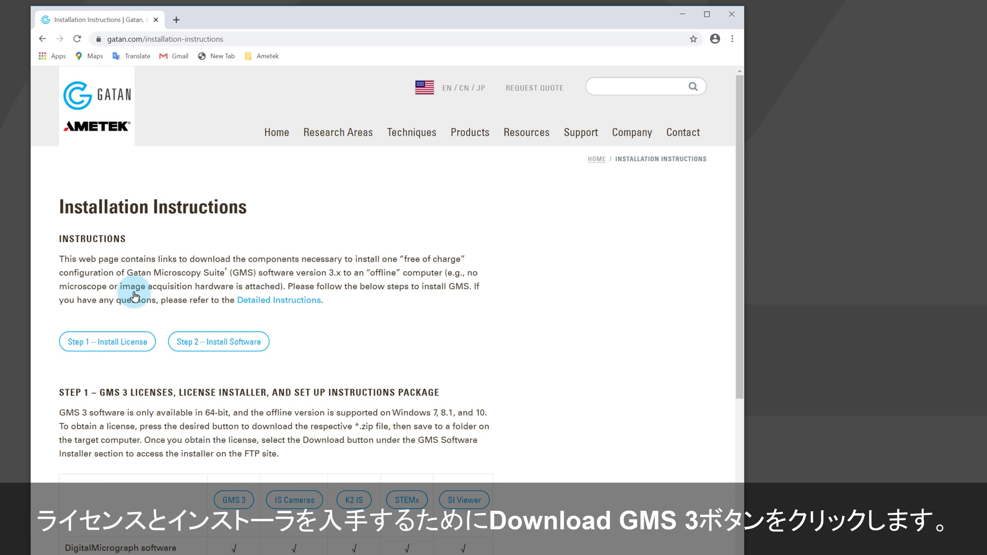
scroll(522, 366, "down", 9)
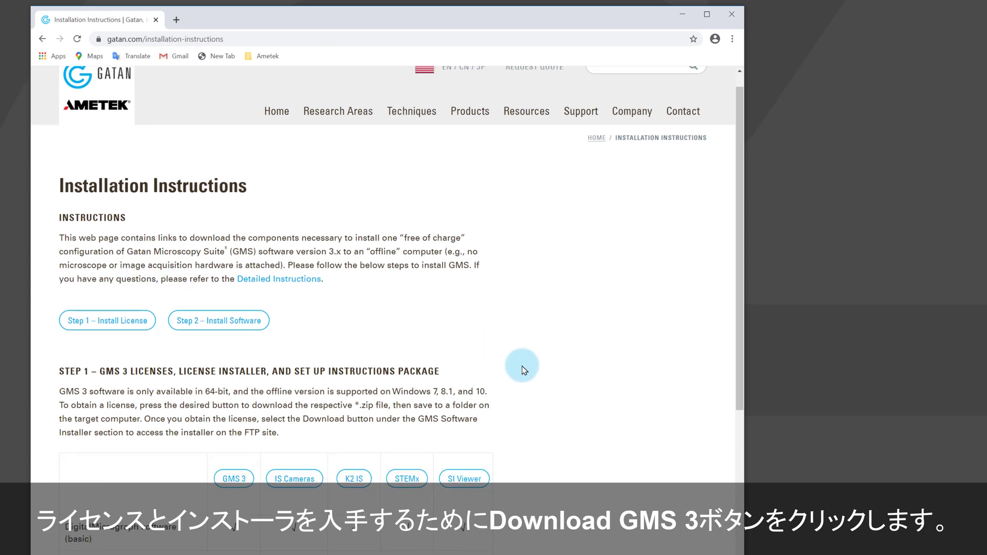
scroll(522, 367, "up", 2)
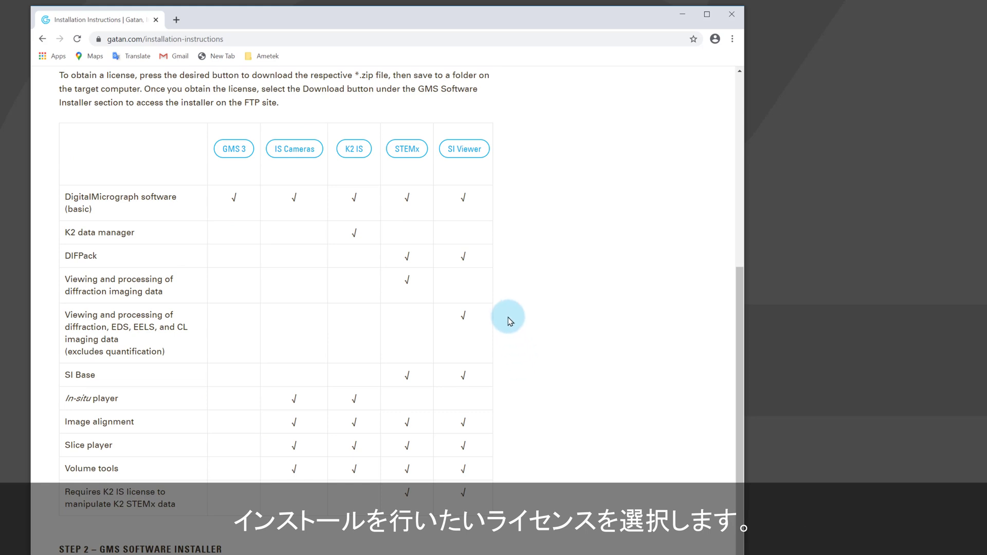
Request the GMS 3 with SI Viewer license and enter first name, last name and e-mail
left_click(462, 158)
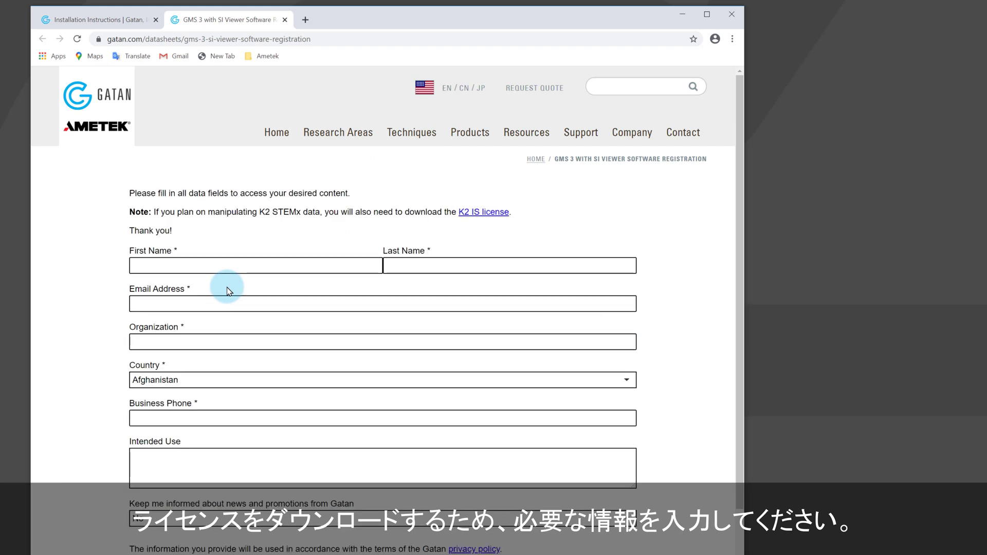
left_click(237, 265)
type("my")
key("Tab")
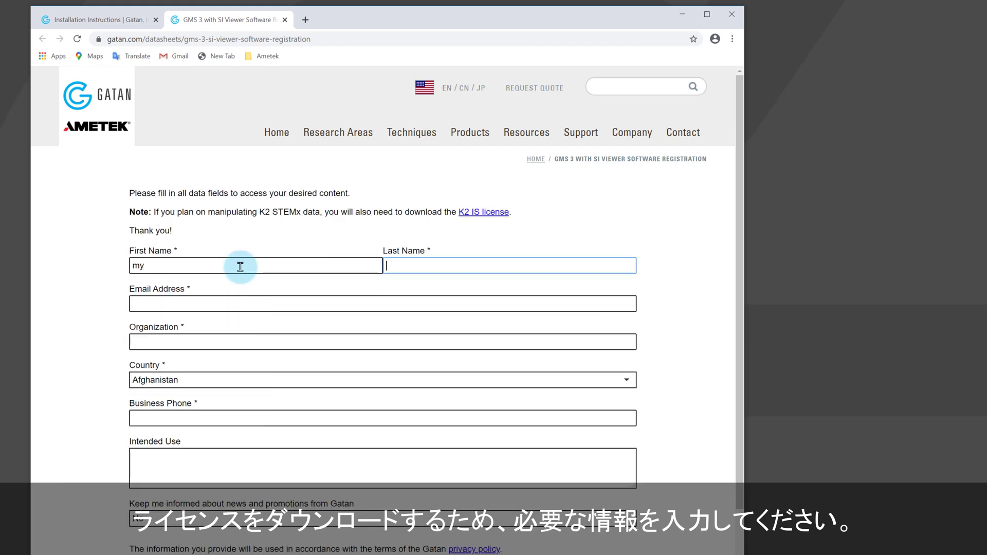
type("name")
key("Tab")
type("my")
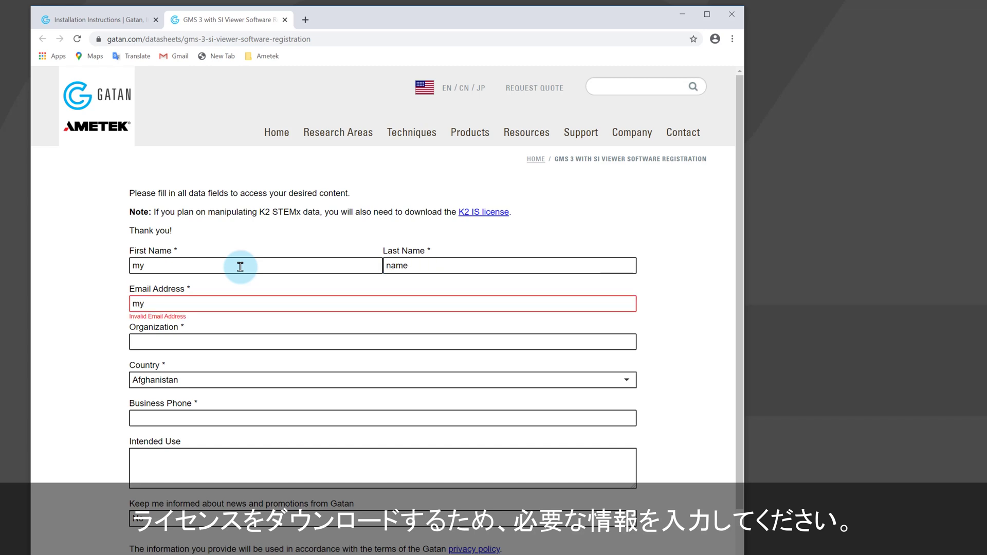
Look over the registration form, then close its tab
scroll(240, 267, "down", 3)
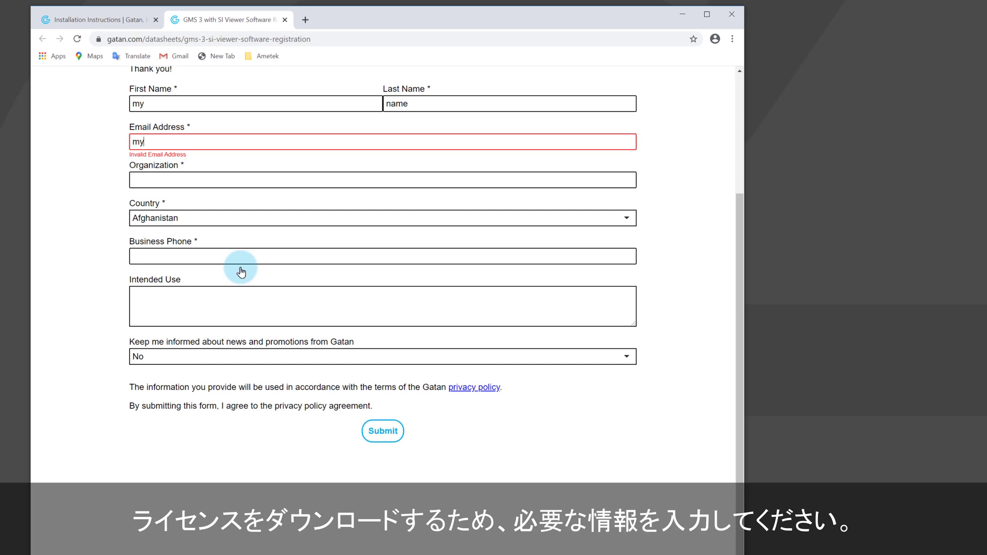
scroll(241, 267, "up", 3)
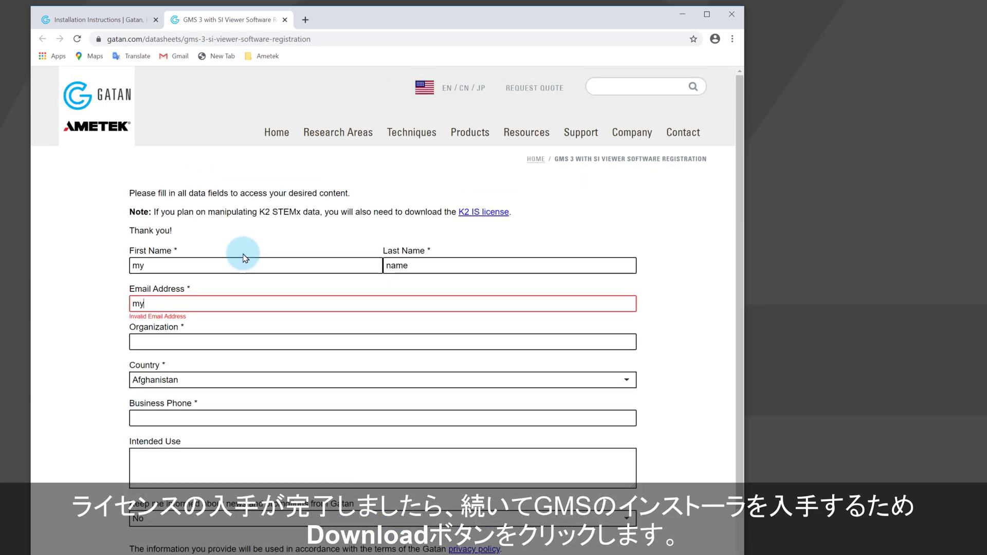
left_click(285, 20)
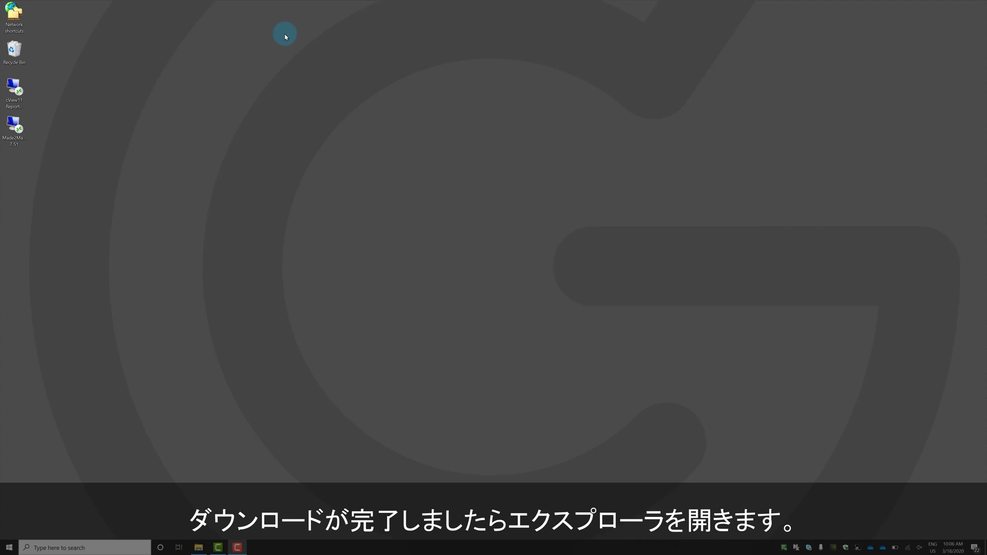
Run LicenseInstaller from the SI_Viewer_0 folder to install the SI Viewer license
left_click(198, 548)
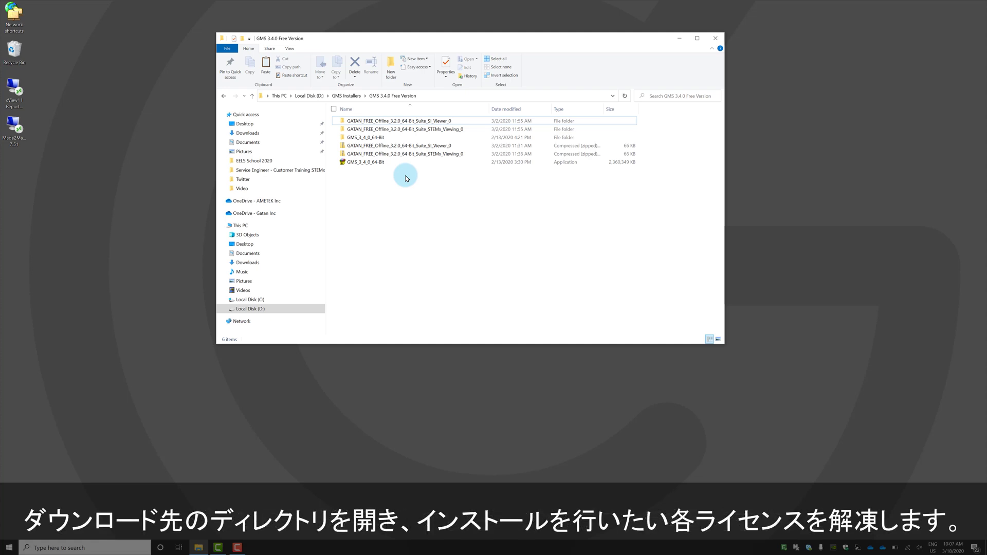
left_click(404, 121)
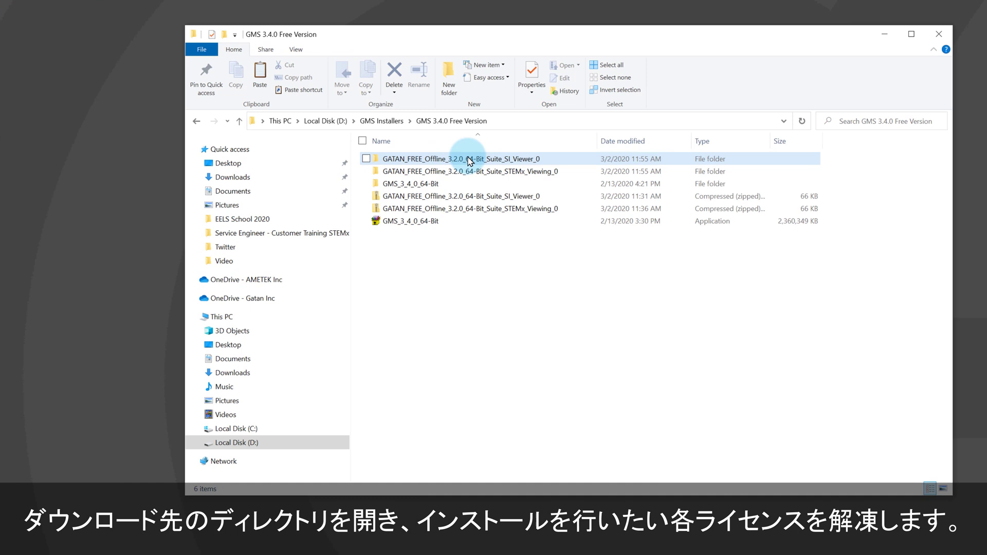
double_click(473, 162)
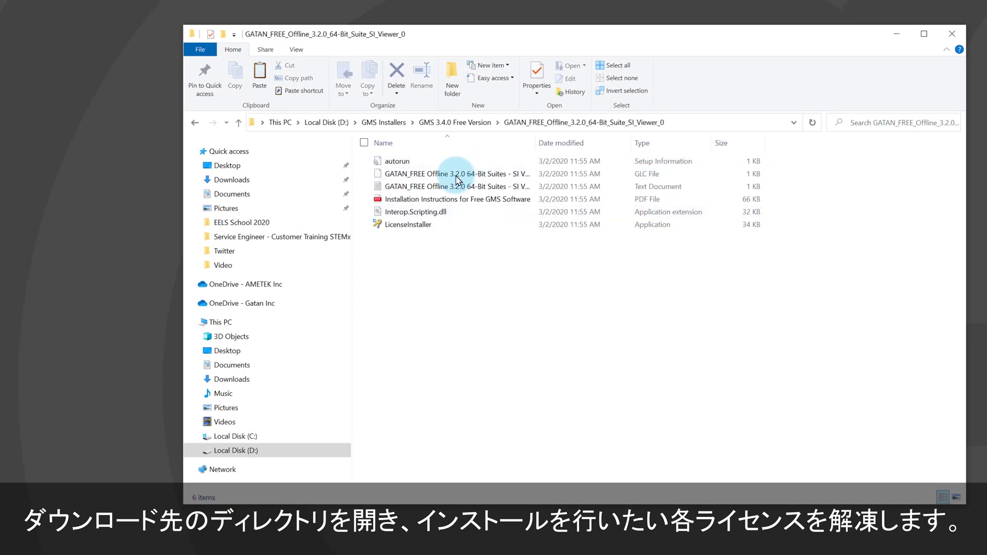
double_click(414, 226)
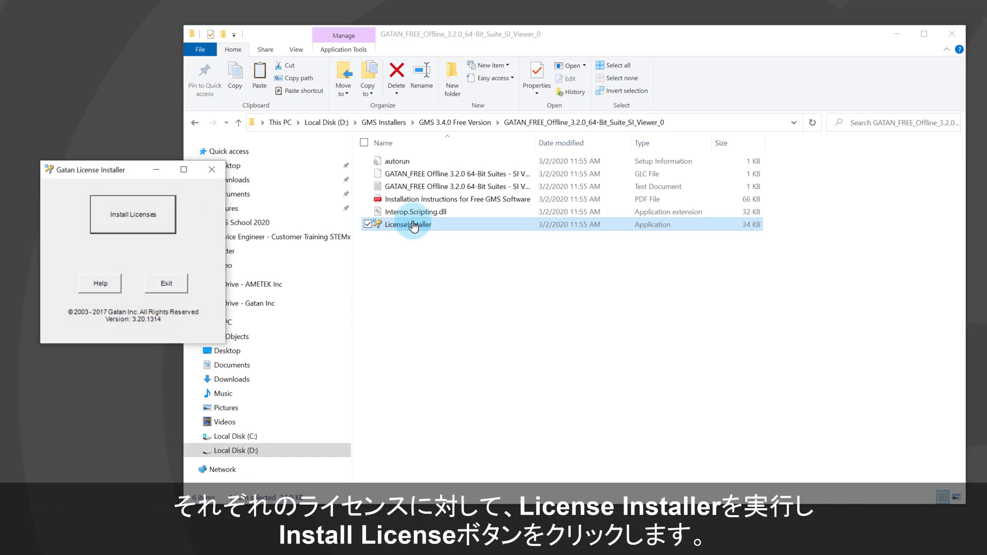
left_click(137, 218)
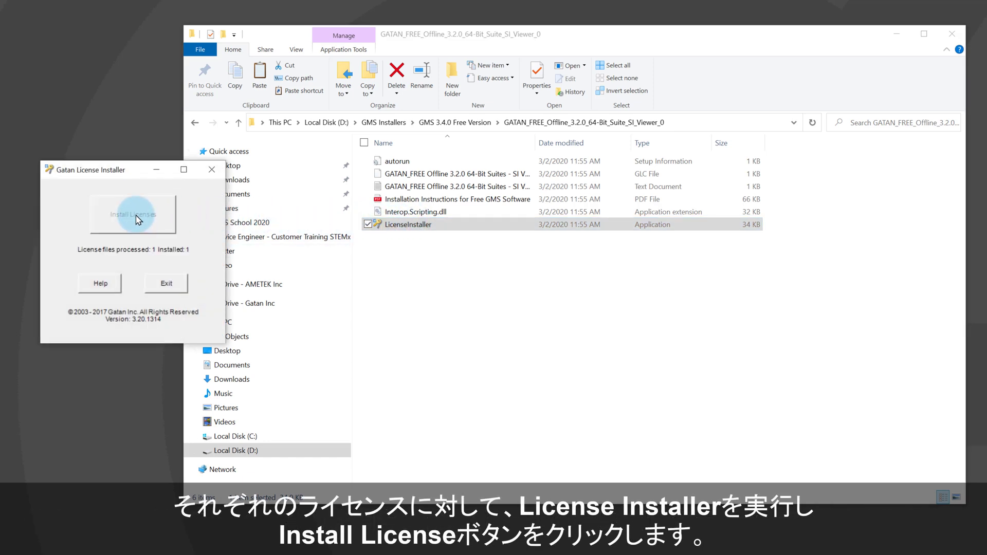
left_click(170, 286)
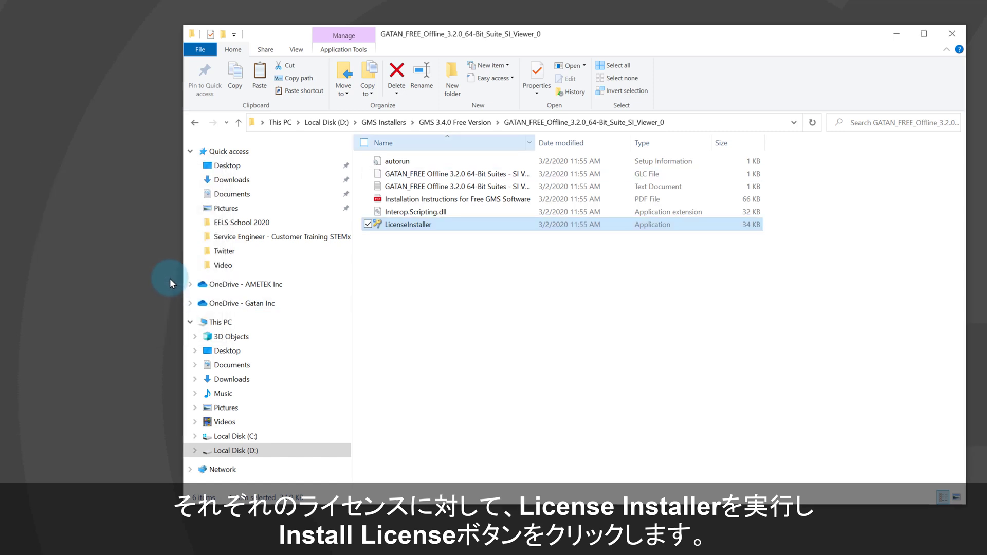
Return to the GMS 3.4.0 Free Version folder and open STEMx_Viewing_0
left_click(187, 166)
left_click(194, 122)
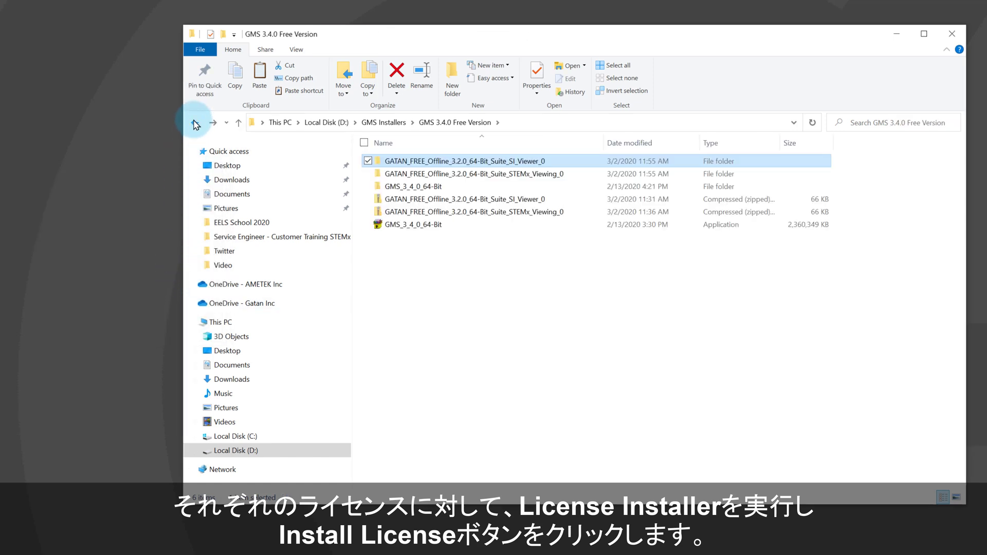
double_click(517, 176)
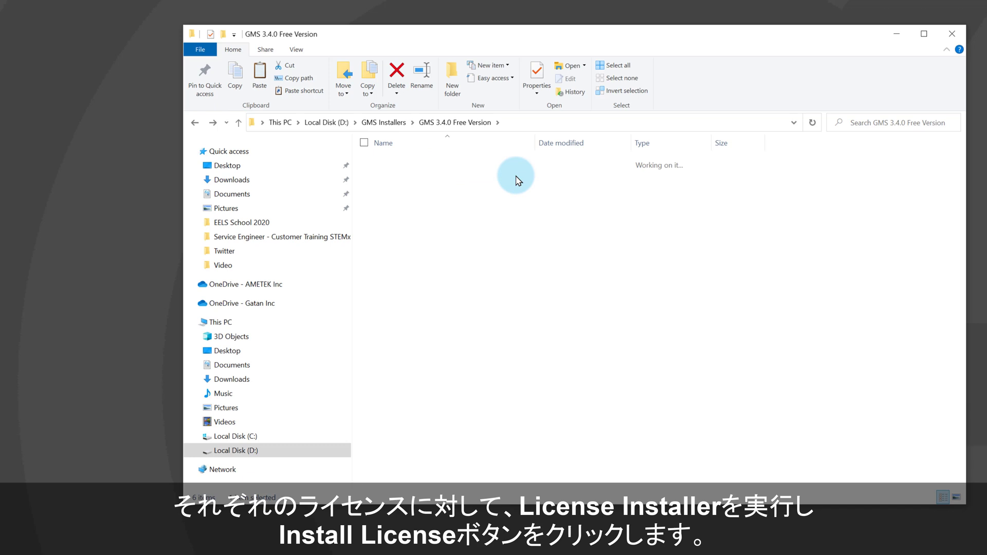
Install the STEMx Viewing license, keep the existing license files, and return to GMS 3.4.0 Free Version
double_click(425, 230)
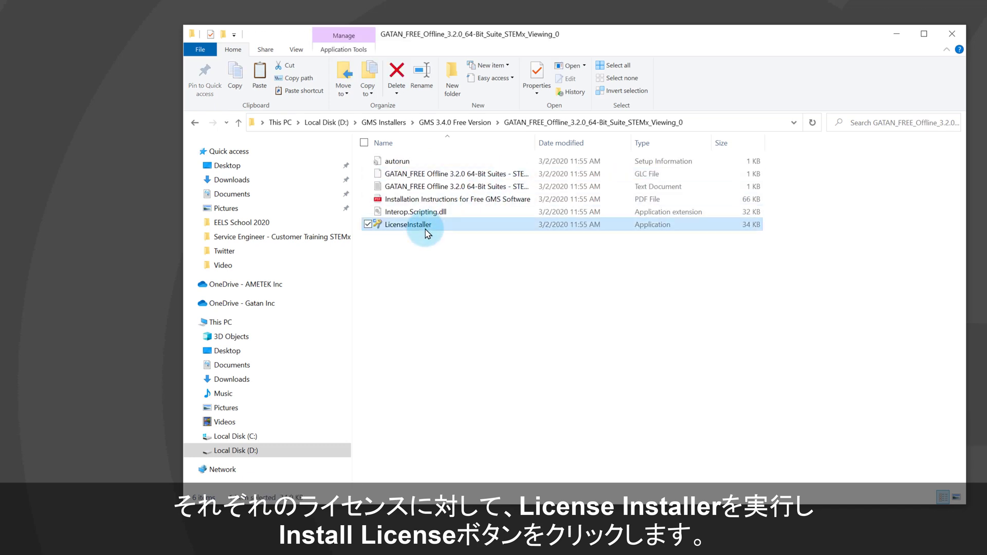
left_click(153, 232)
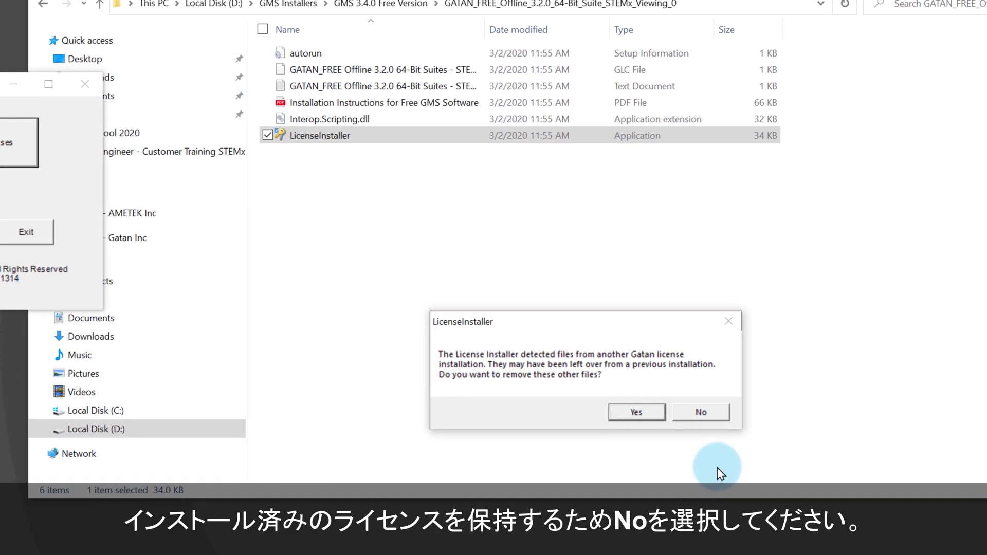
left_click(700, 413)
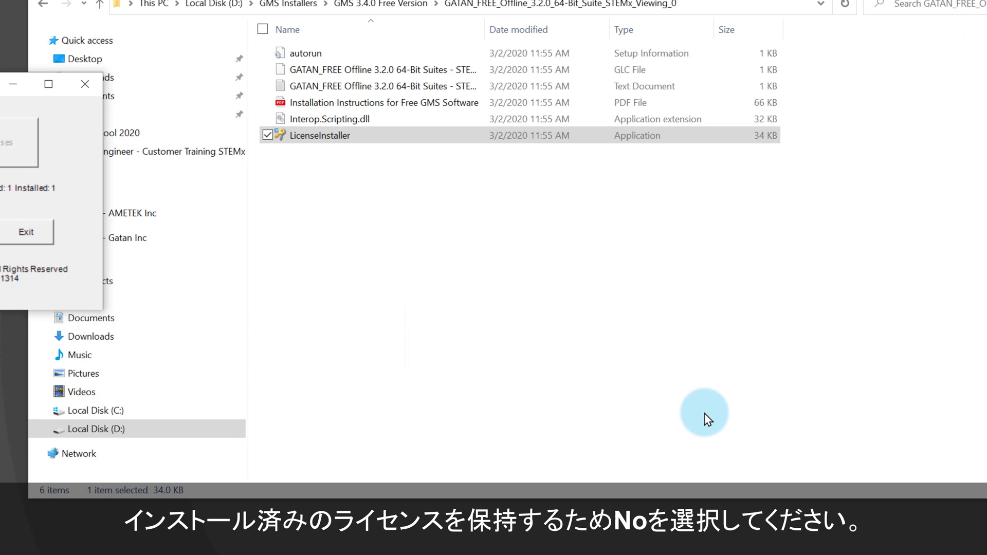
left_click(44, 236)
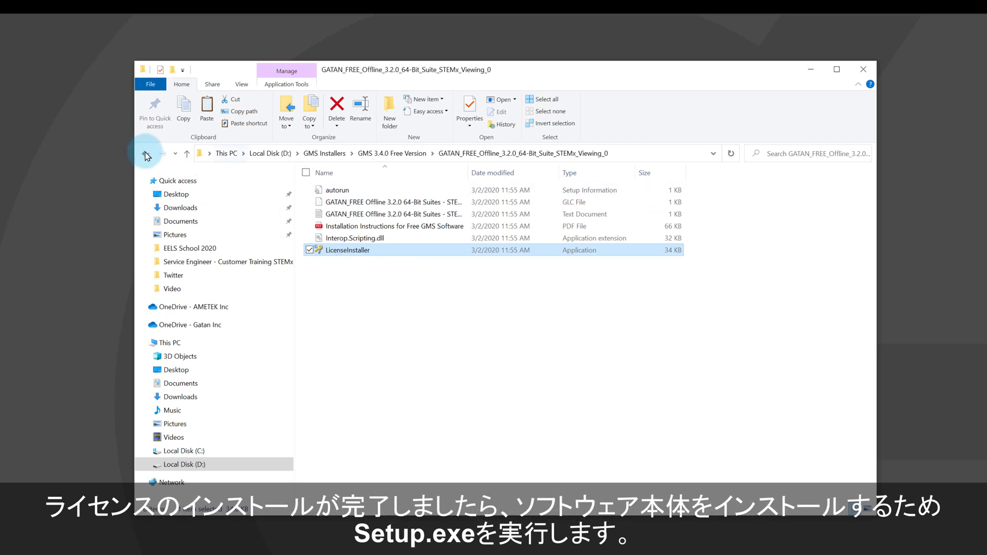
left_click(146, 154)
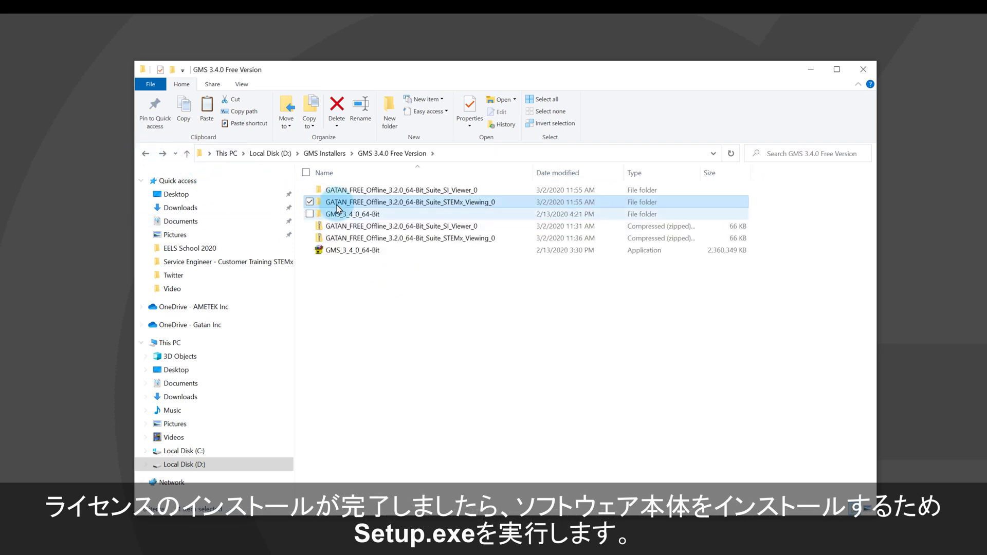
Run Setup from the GMS_3_4_0_64-Bit folder to start the installer
left_click(379, 216)
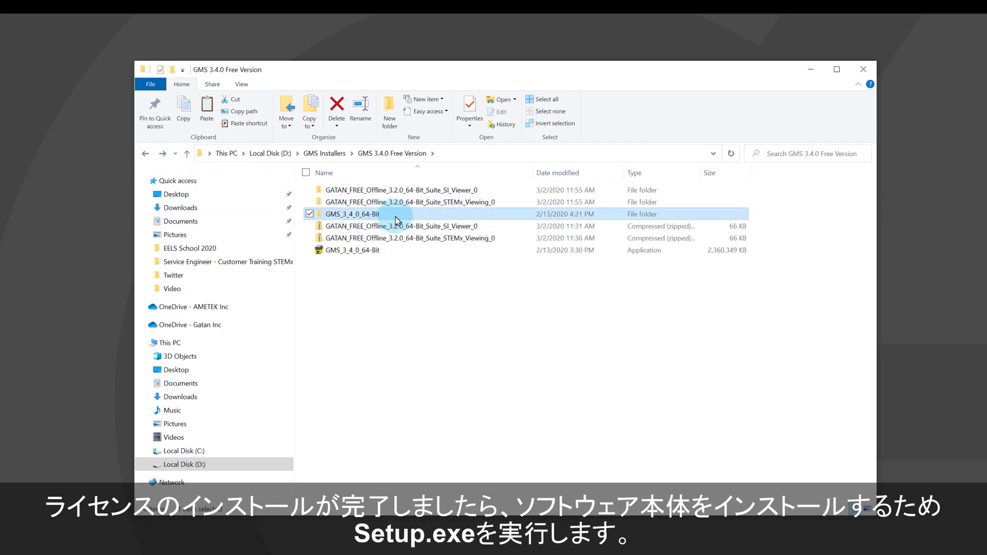
double_click(396, 216)
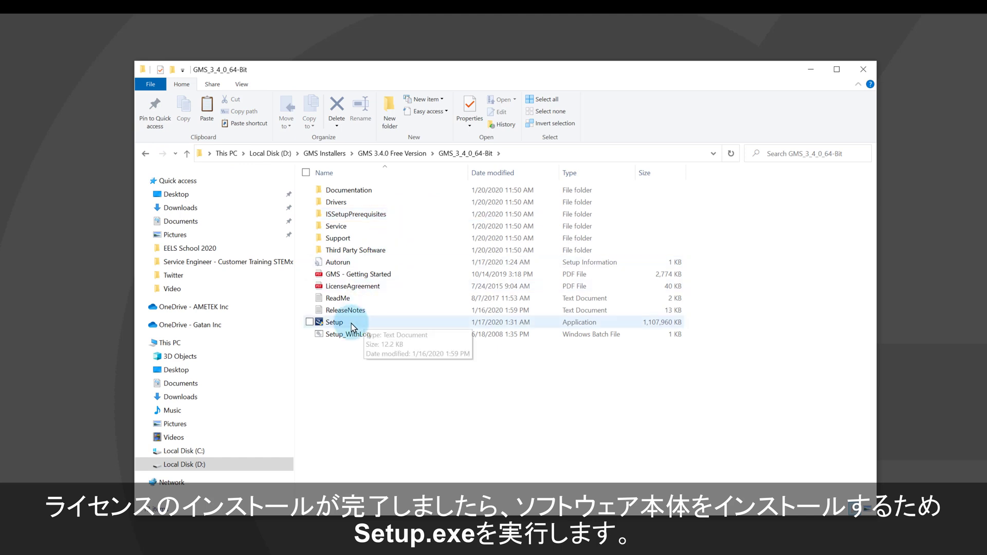
double_click(350, 323)
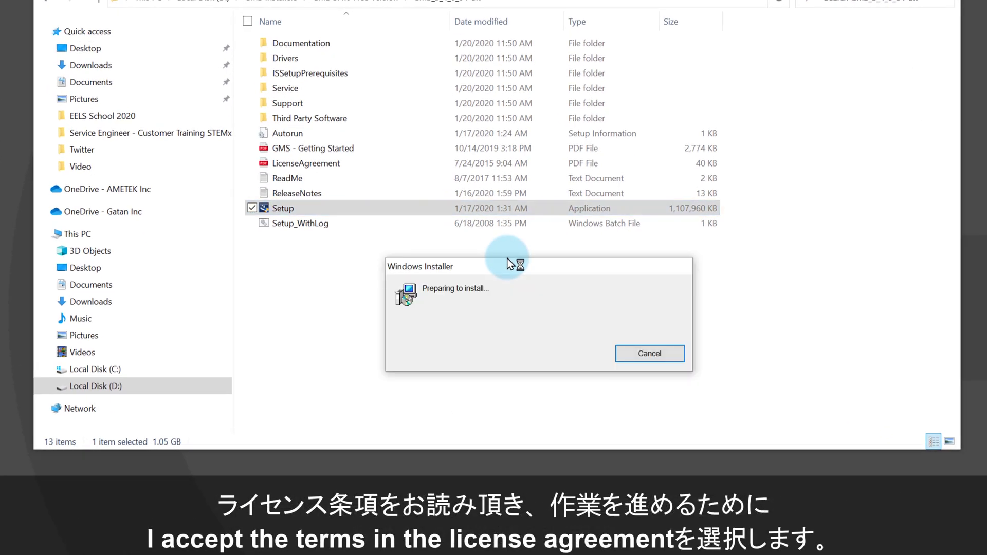
Move past the Welcome page, scroll through the agreement, and accept its terms
left_click(622, 440)
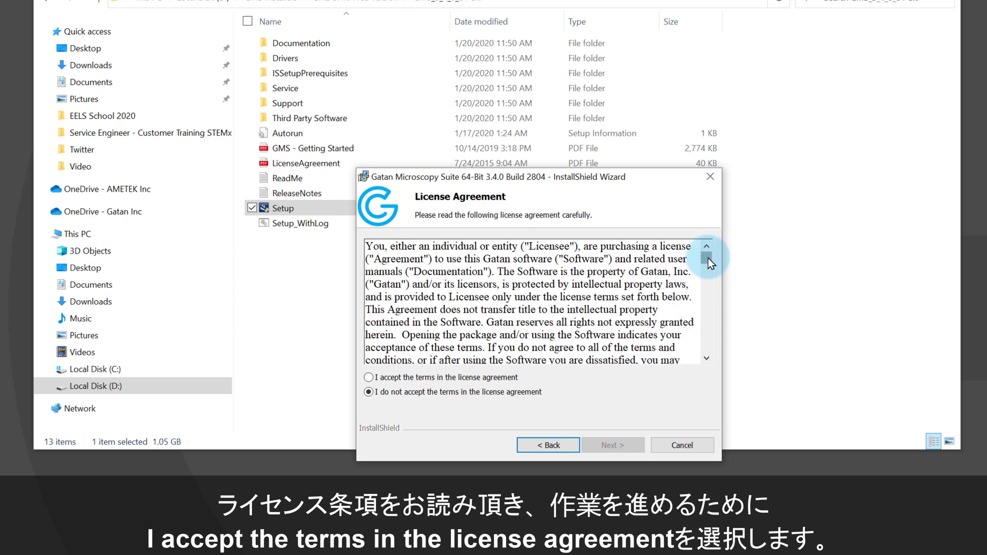
left_click_drag(708, 258, 647, 360)
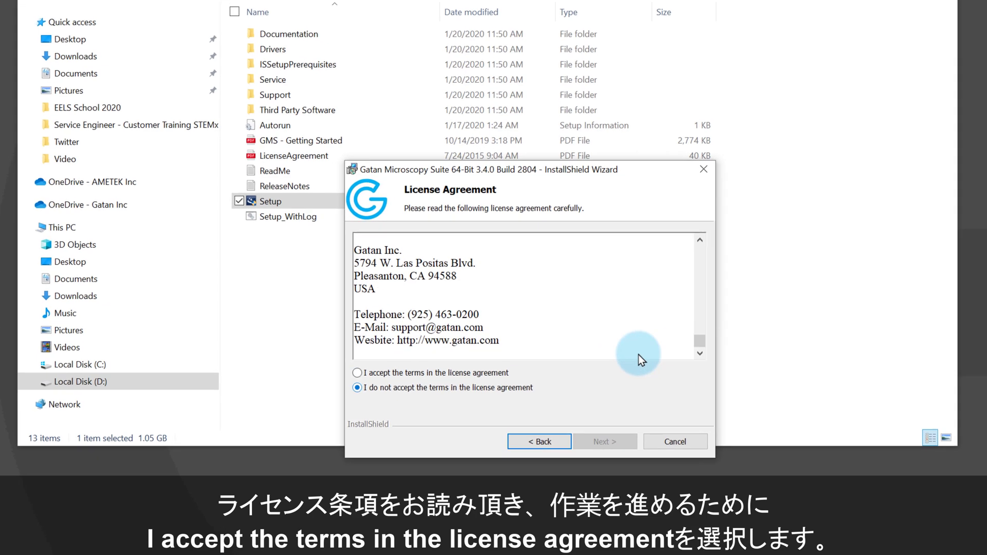
left_click(406, 375)
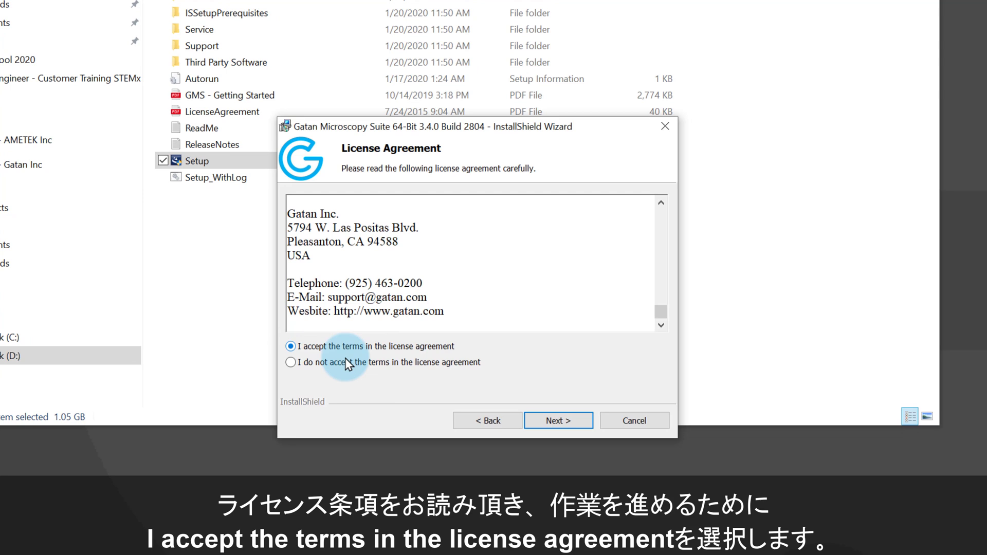
On Package Selection, set Python Support and all subfeatures to install locally (265MB)
left_click(571, 421)
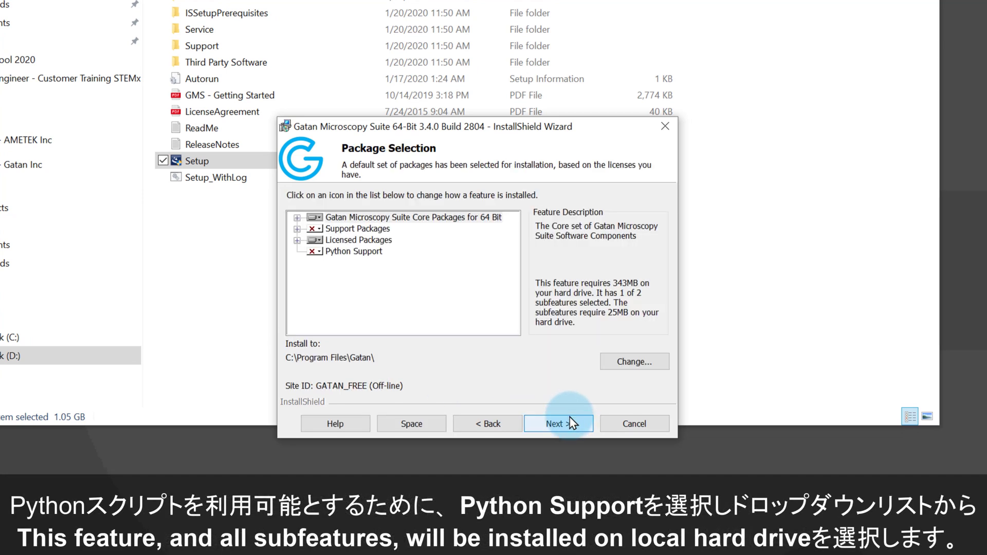
left_click(320, 252)
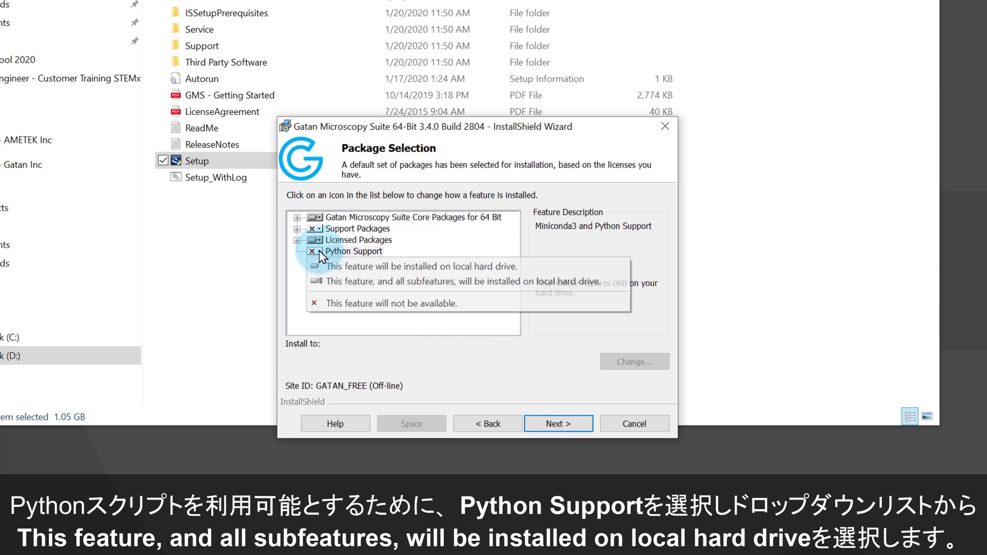
left_click(482, 281)
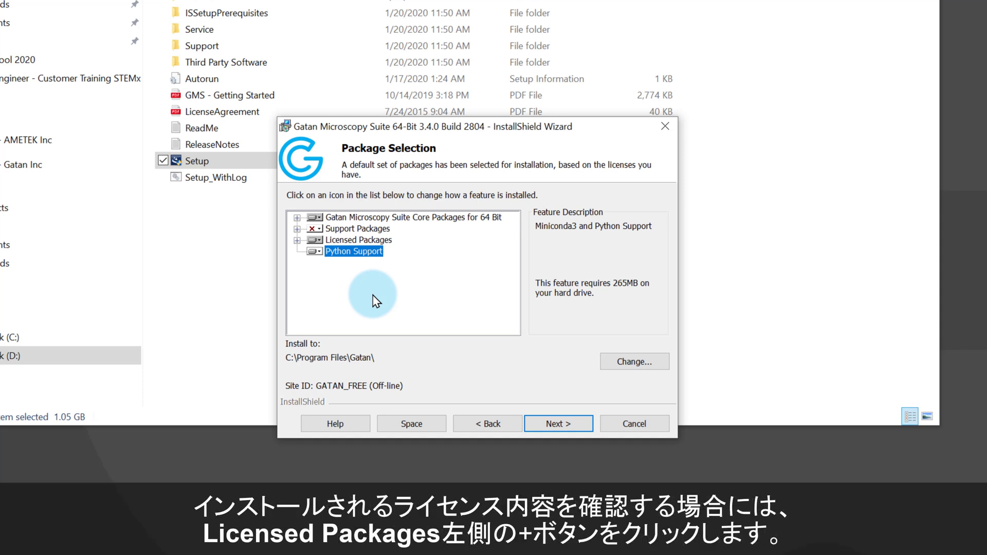
left_click(297, 240)
left_click_drag(514, 234, 512, 293)
left_click(376, 240)
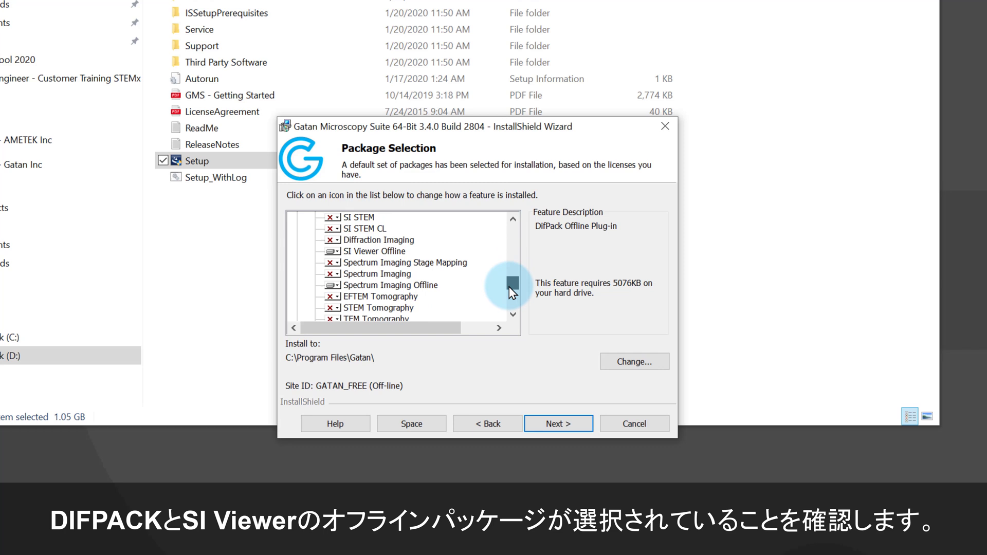
left_click(393, 251)
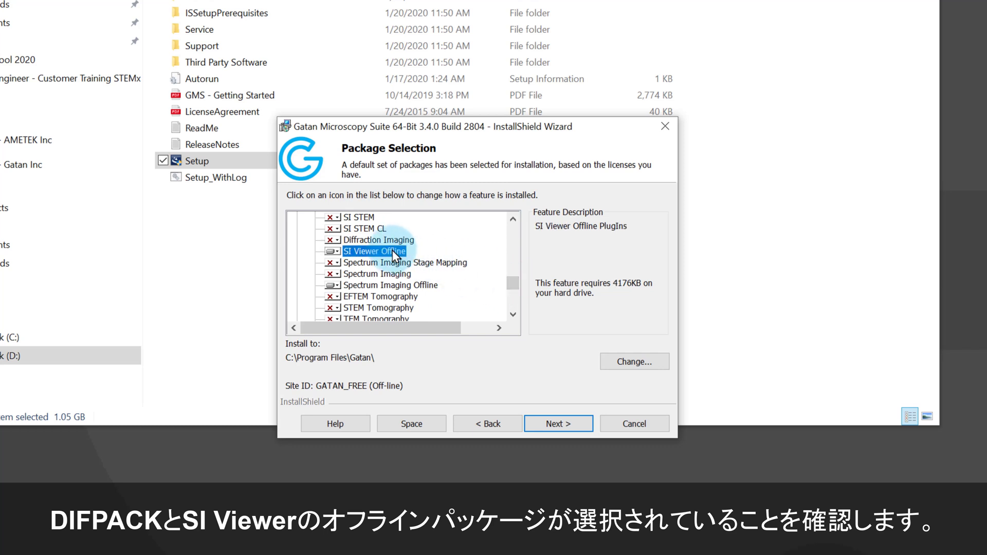
left_click(422, 286)
left_click_drag(512, 284, 503, 236)
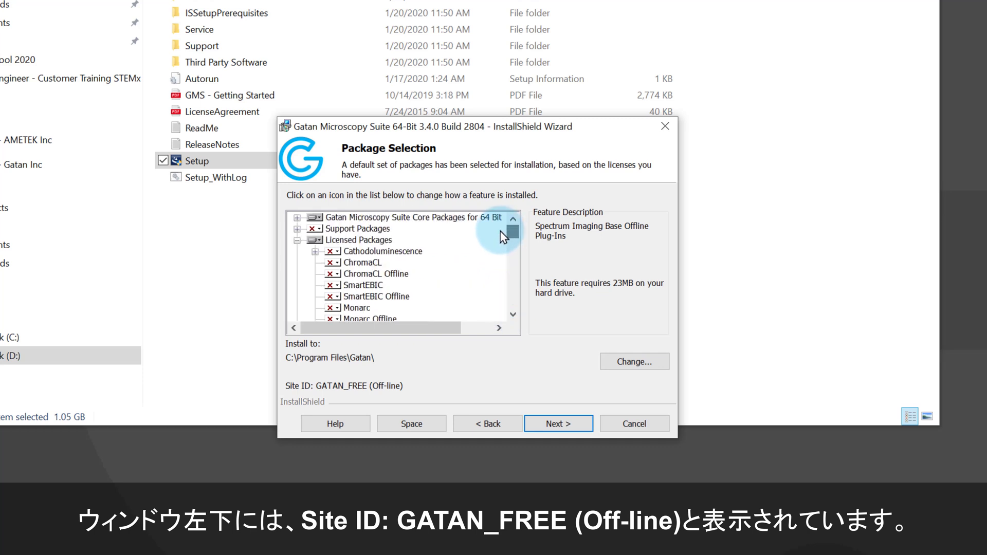
left_click(297, 240)
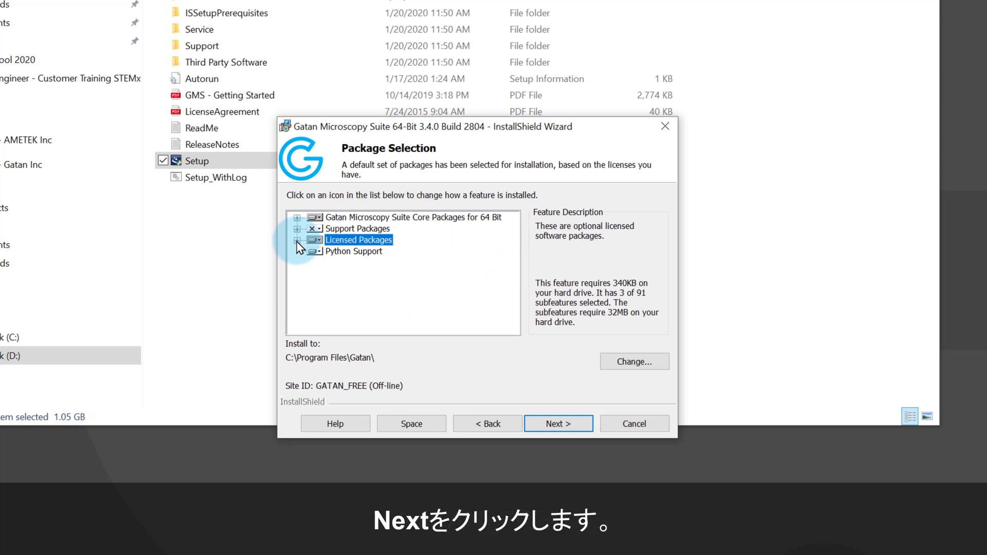
Choose 'Use the existing preferences' and start the GMS 3.4 installation
left_click(582, 428)
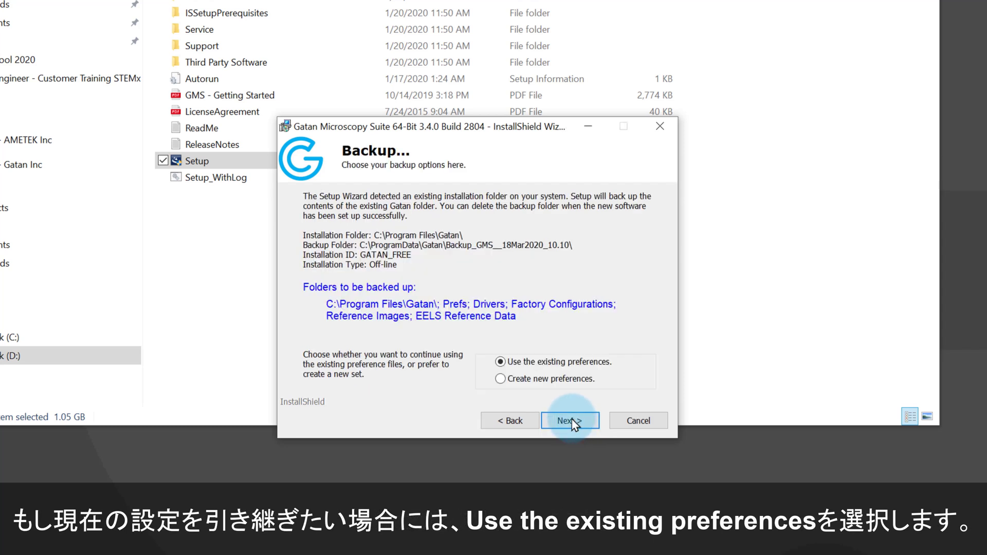
left_click(507, 382)
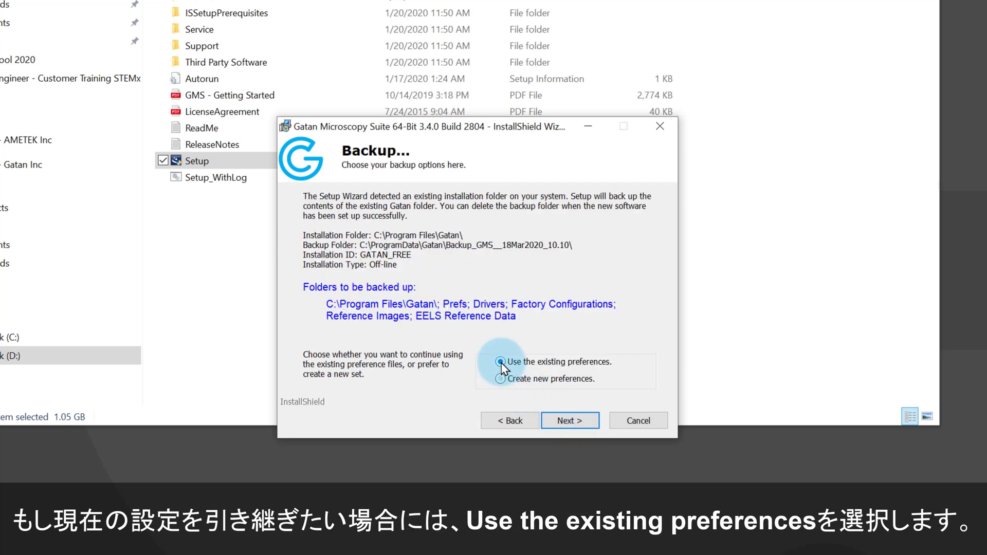
left_click(502, 363)
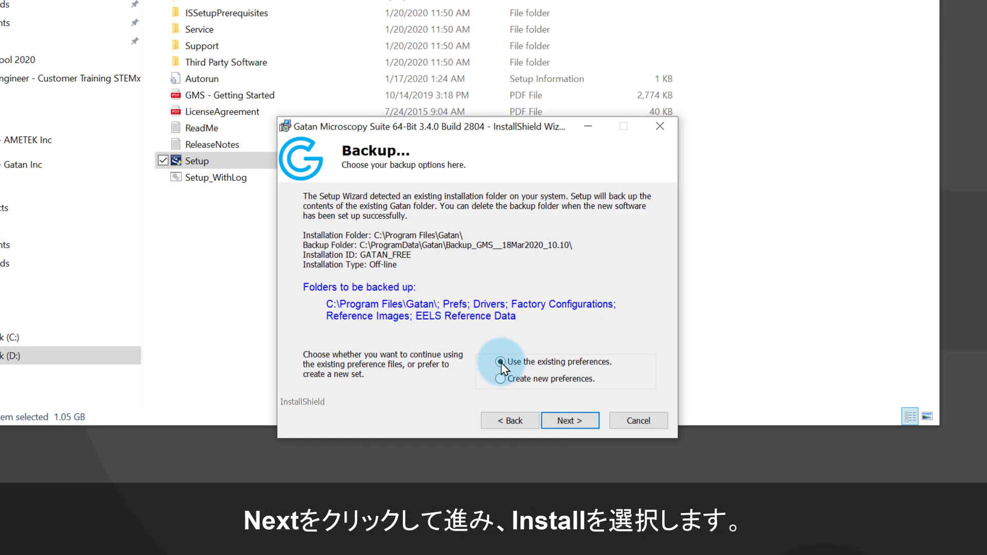
left_click(580, 421)
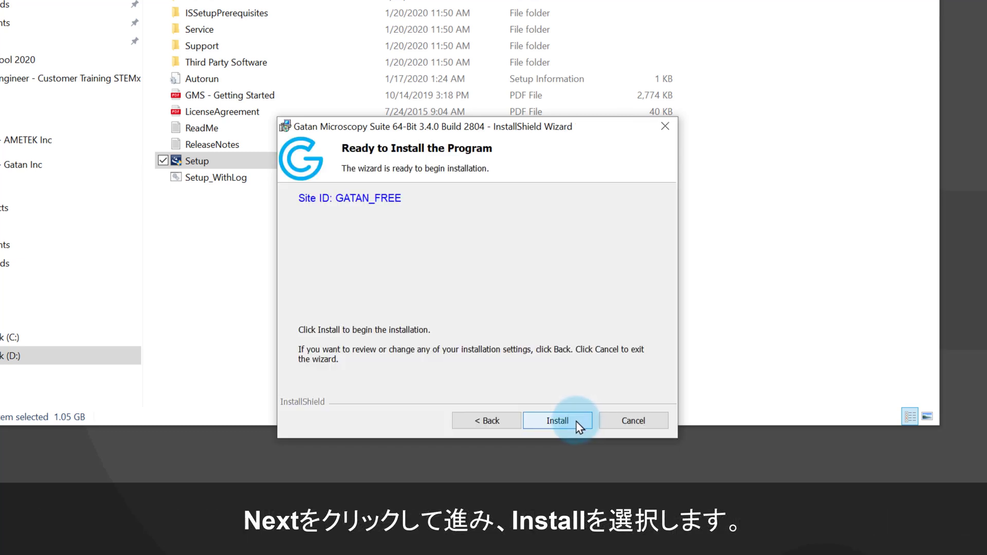
left_click(570, 423)
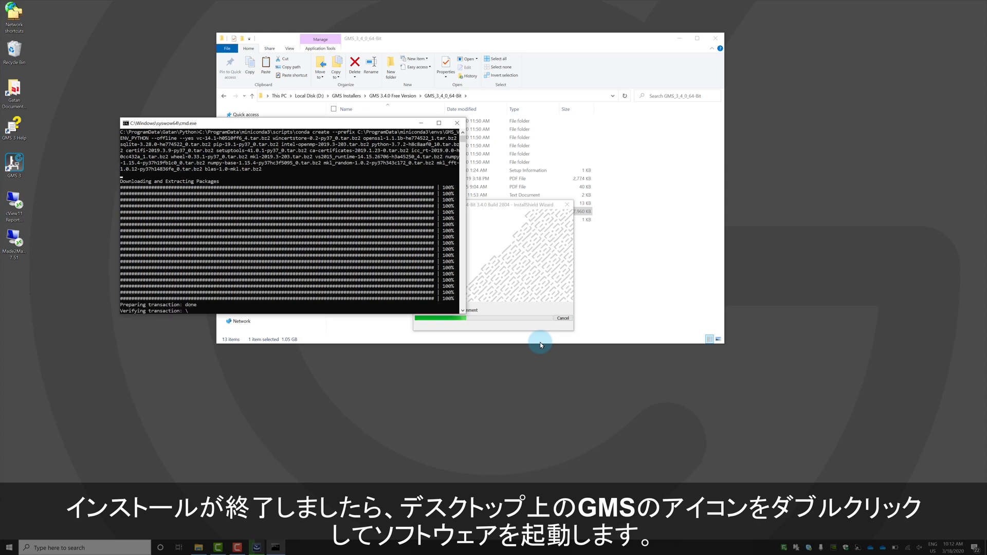
Finish the installer and open a new Untitled script window with Ctrl+K
left_click(537, 335)
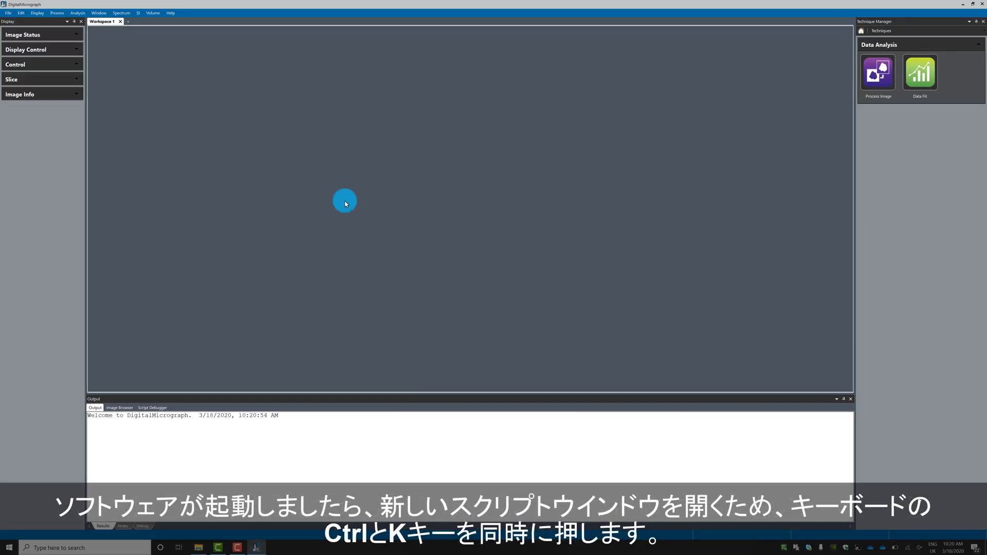
key("ctrl+k")
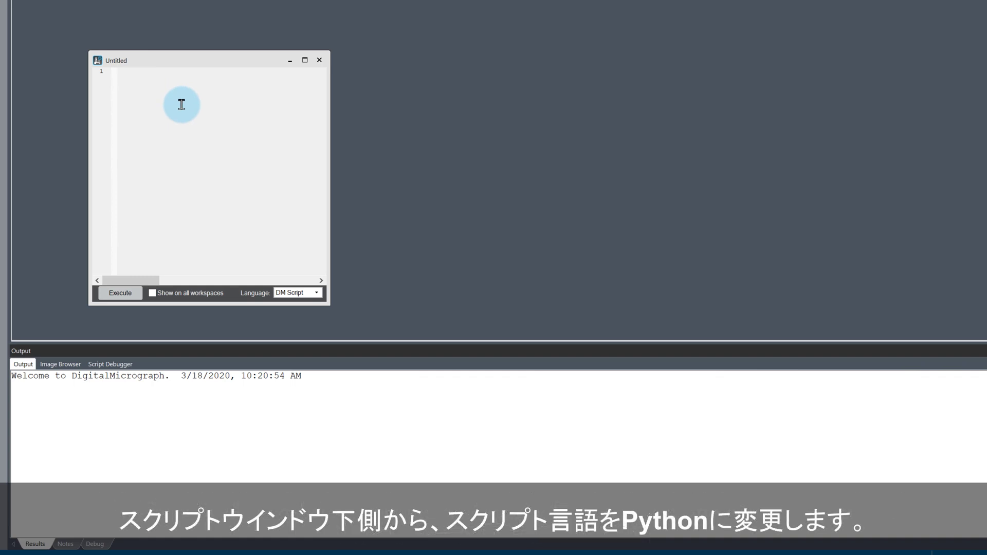
Set the language to Python, run print("Hello Python!"), and select the Output lines
left_click(314, 292)
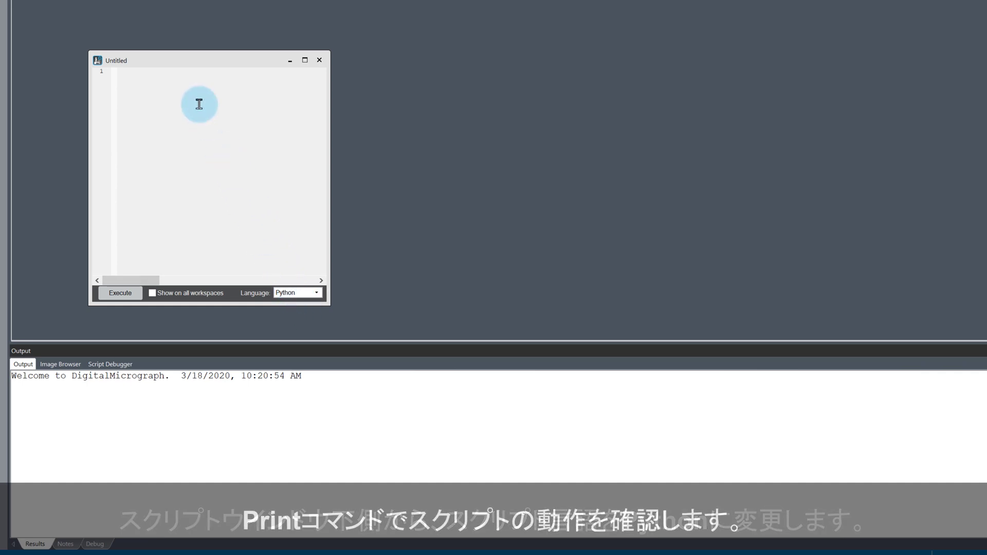
left_click(172, 107)
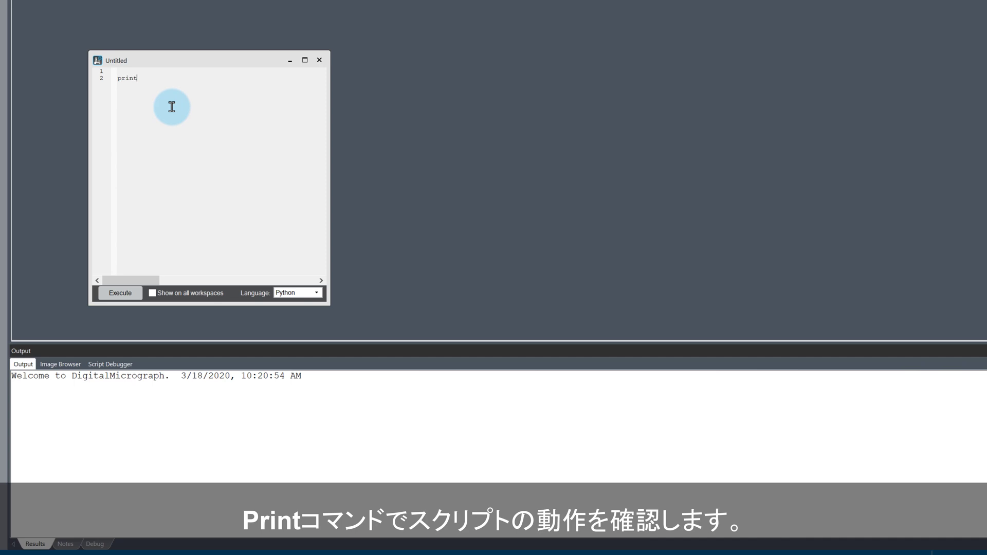
type("\")")
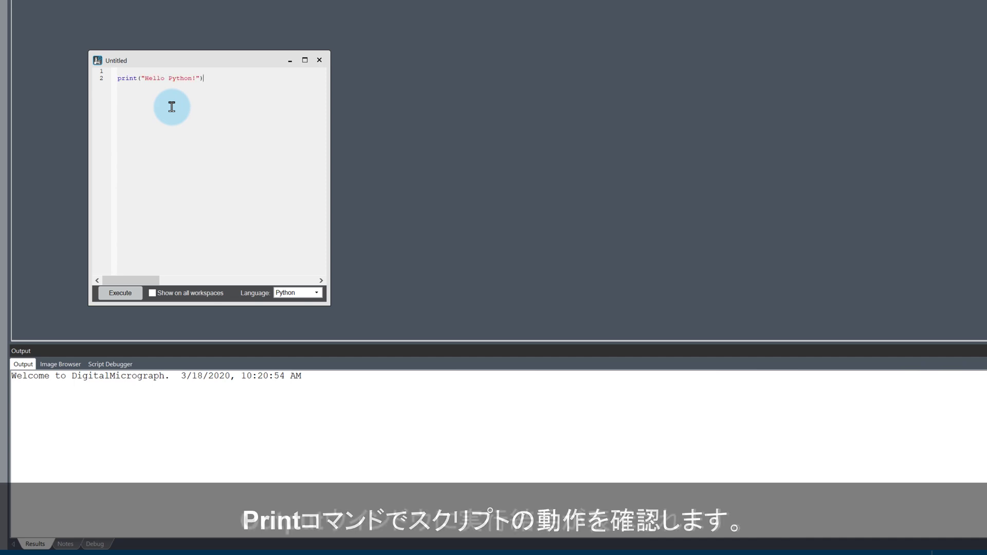
key("ctrl+Return")
key("ctrl+Return")
key("ctrl+Return")
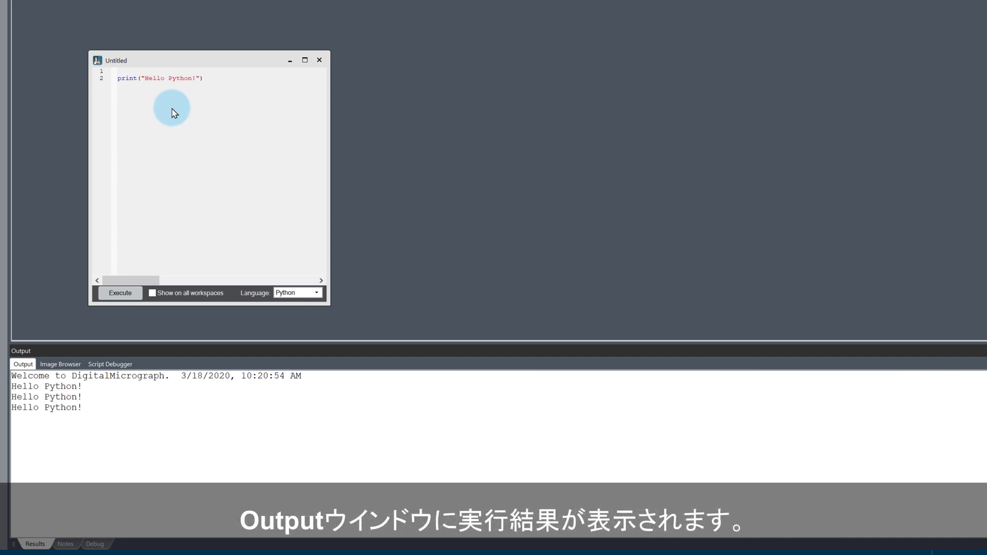
left_click_drag(84, 411, 8, 388)
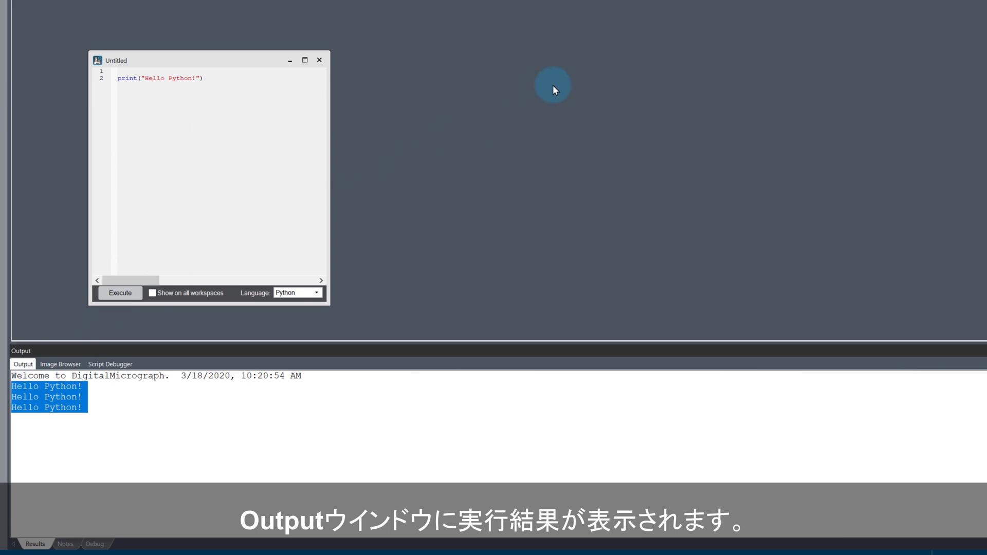